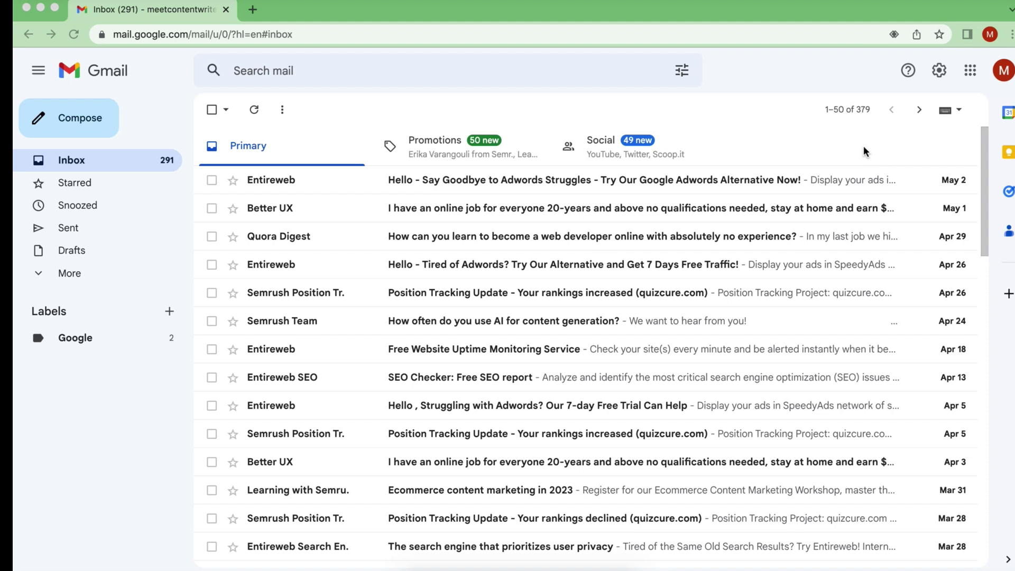
Compose and send a test email with subject and body to your own address.
click(86, 119)
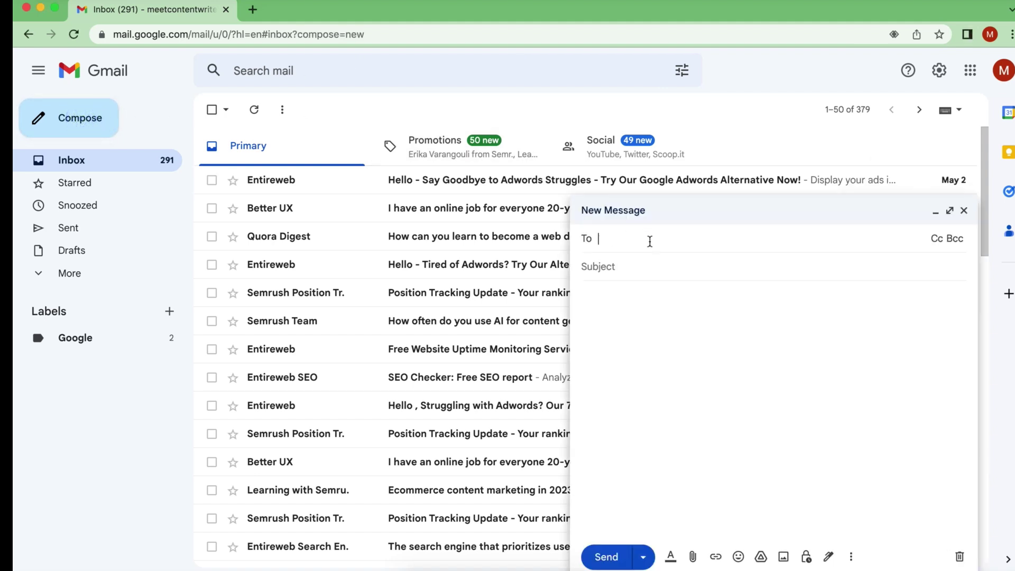
click(649, 241)
text(me)
key(Return)
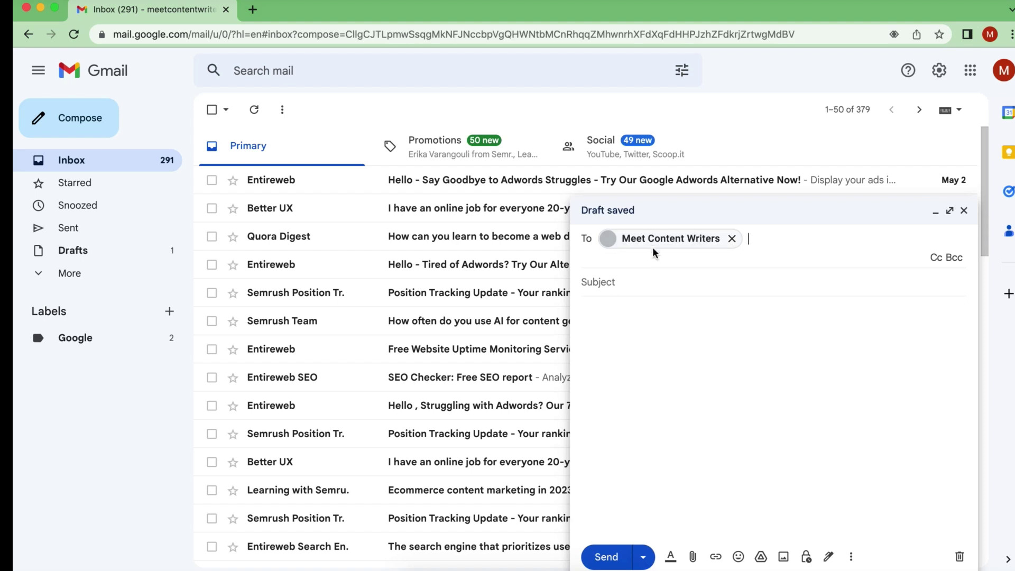
click(656, 283)
text(test)
key(Tab)
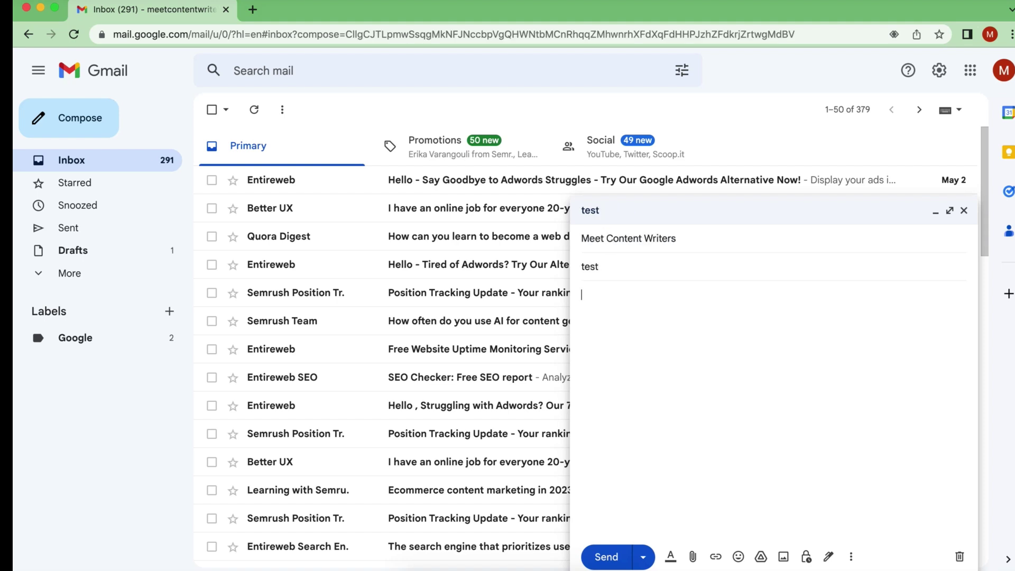
text(yes)
click(607, 557)
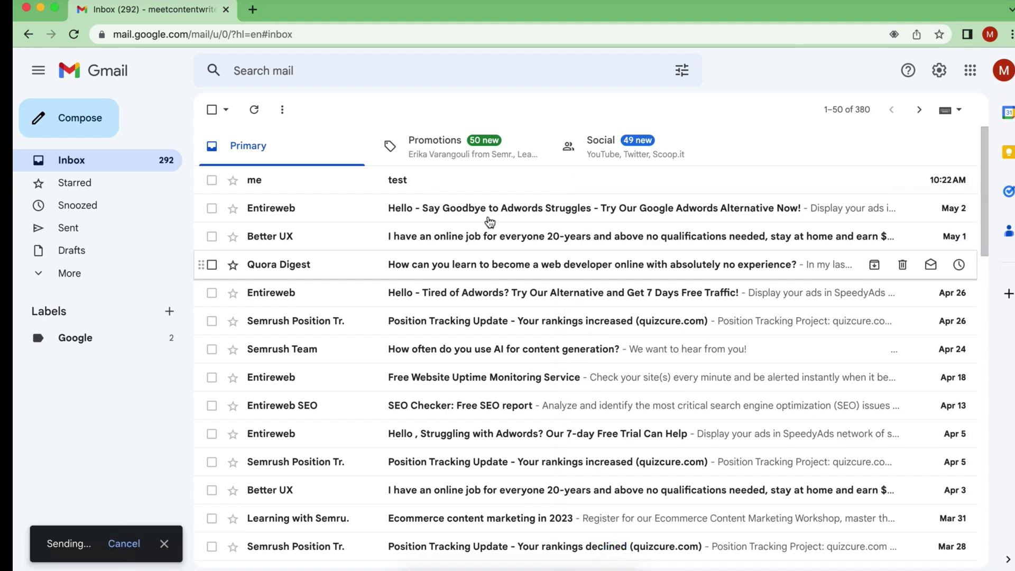
Open the test email, confirm the sender reads Meet Content Writers, and return to the inbox.
click(445, 180)
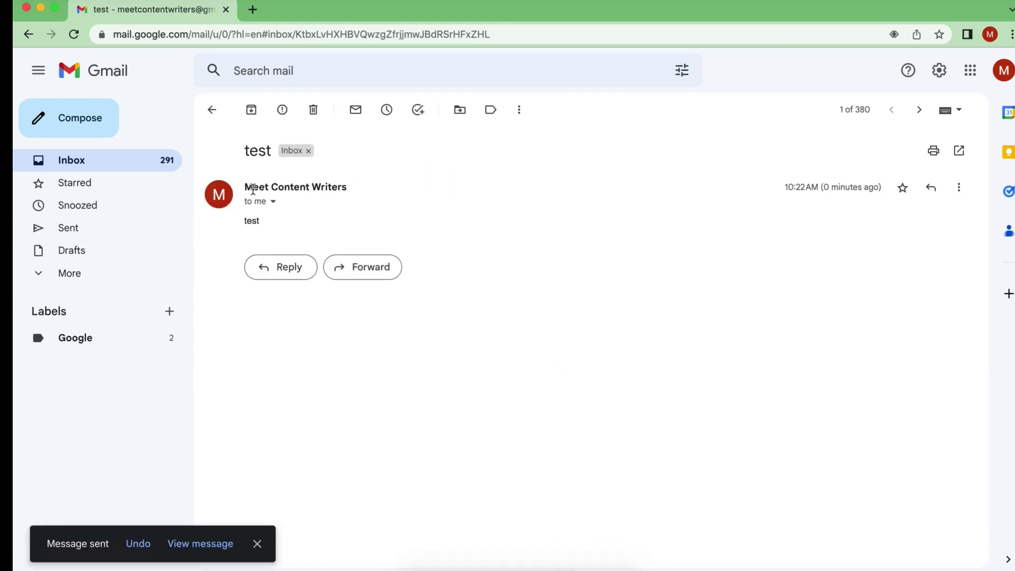
drag(245, 187, 345, 185)
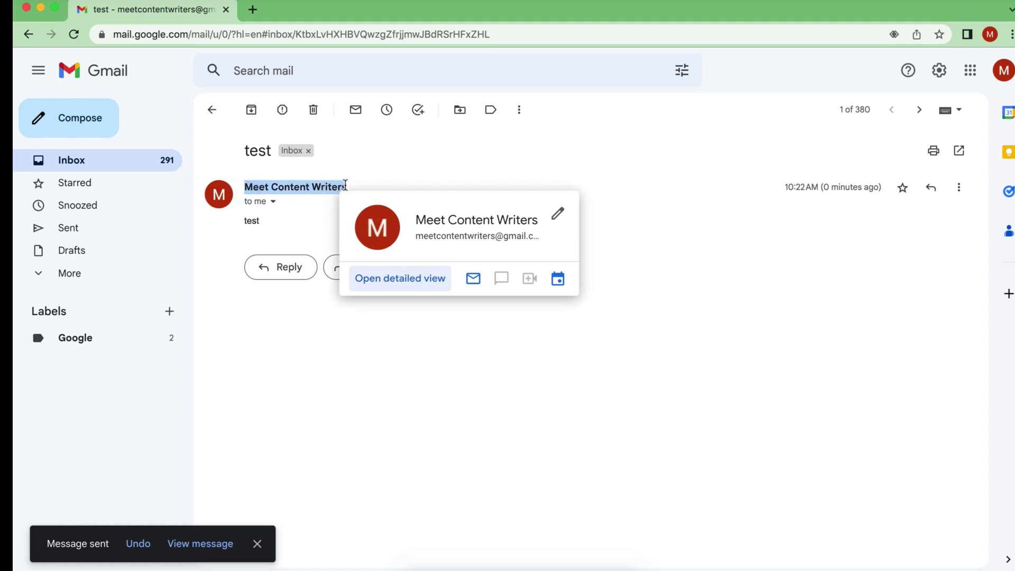
click(345, 185)
click(97, 161)
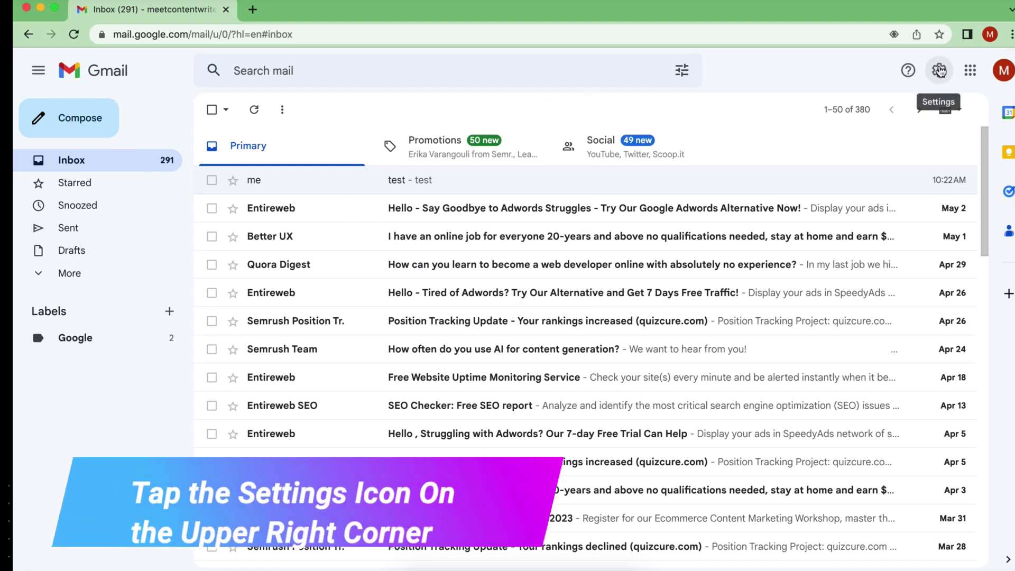
Open See all settings from the gear menu and go to Accounts and Import.
click(940, 71)
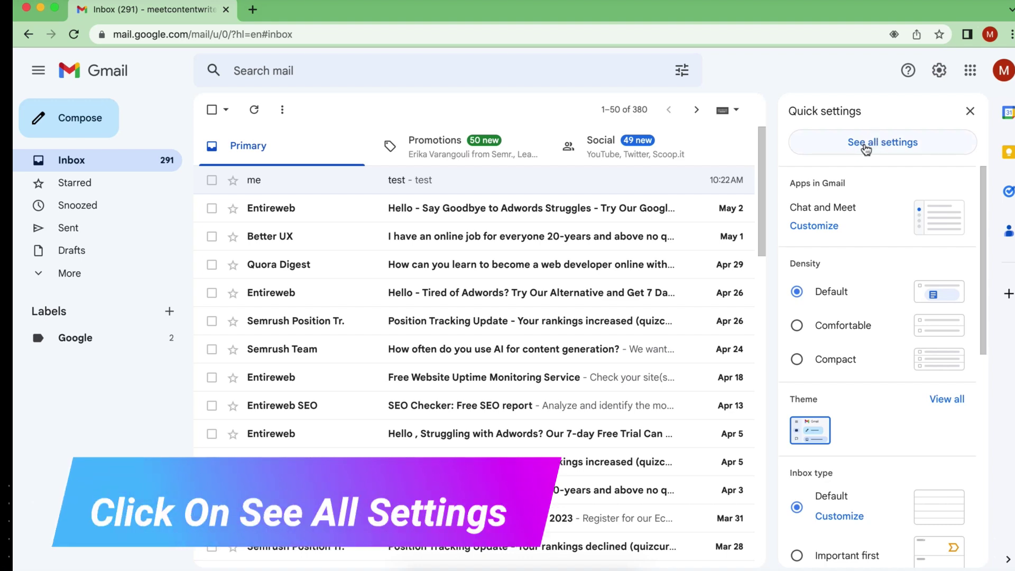
click(865, 144)
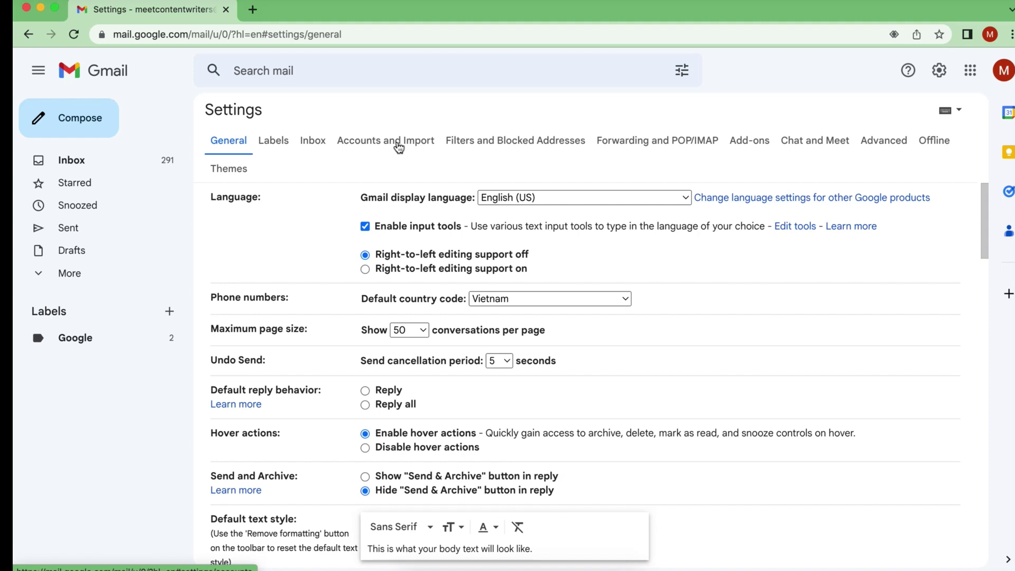
click(398, 148)
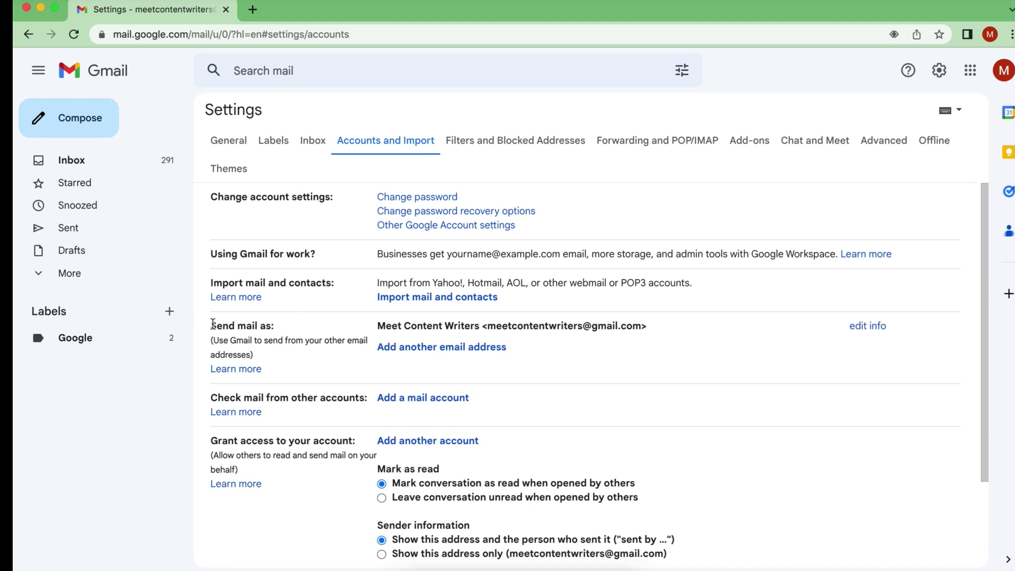
Inspect the Meet Content Writers entry under Send mail as and open its edit info window.
click(210, 325)
drag(378, 327, 480, 327)
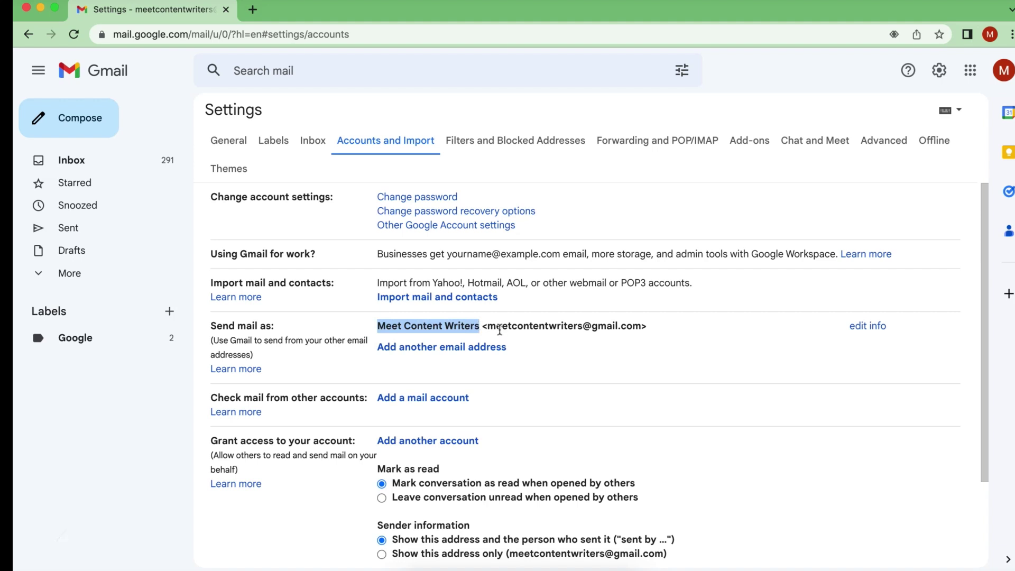
double_click(510, 326)
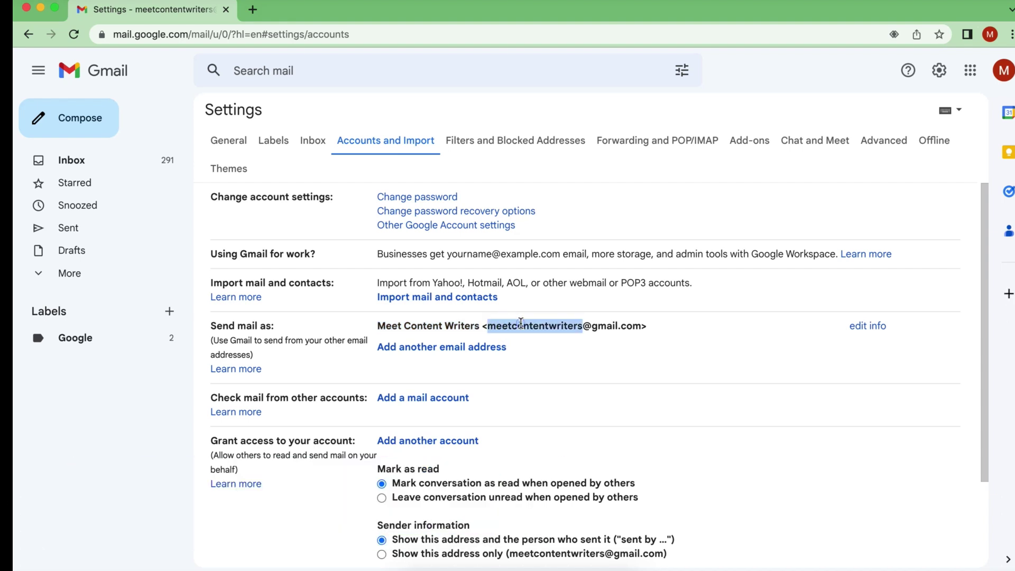
drag(479, 325, 379, 323)
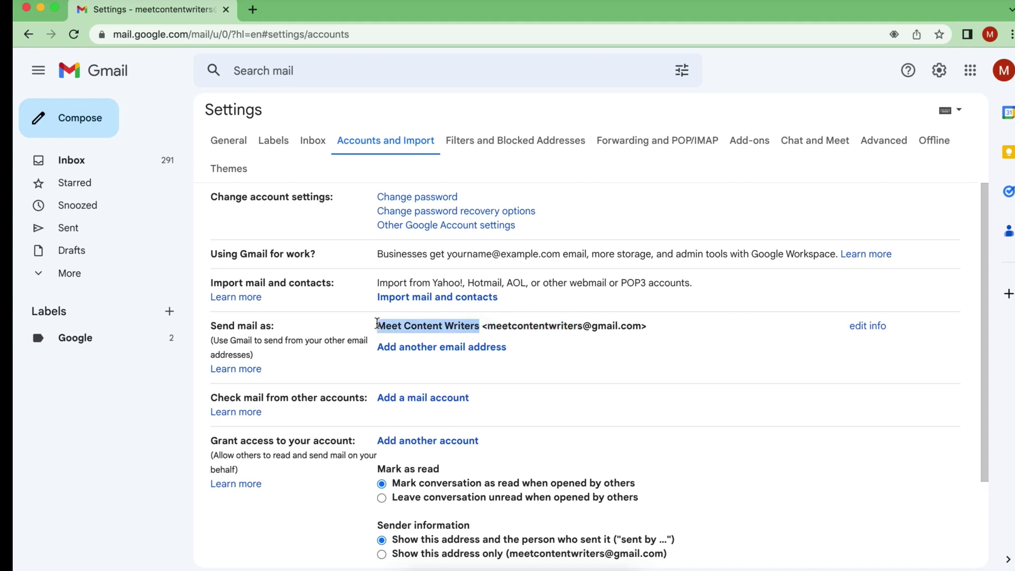
click(869, 325)
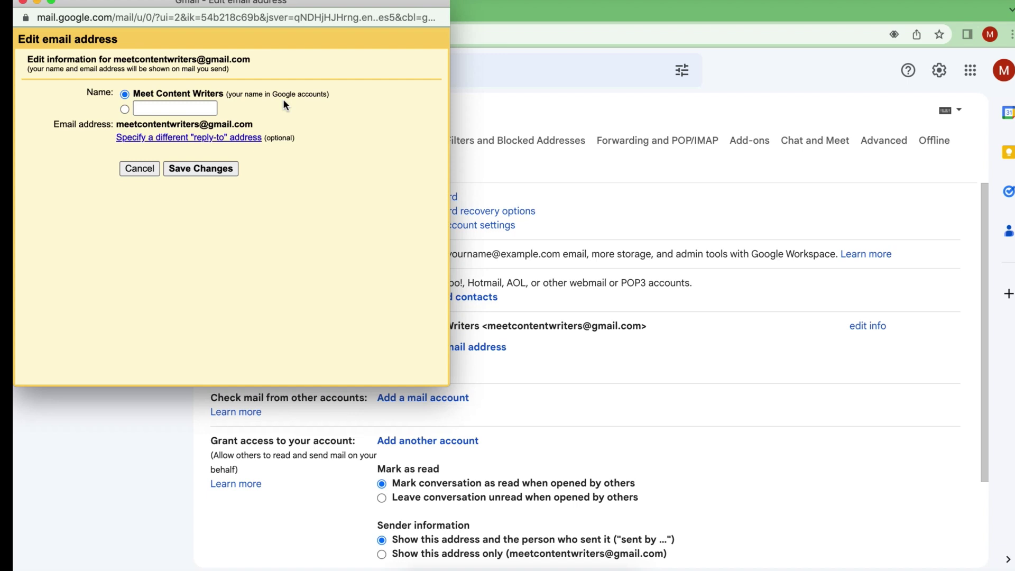
Enter the custom sender name 'Meet Writers' by deleting 'Content' from the old name, then save.
click(125, 110)
drag(134, 93, 221, 90)
key(super+c)
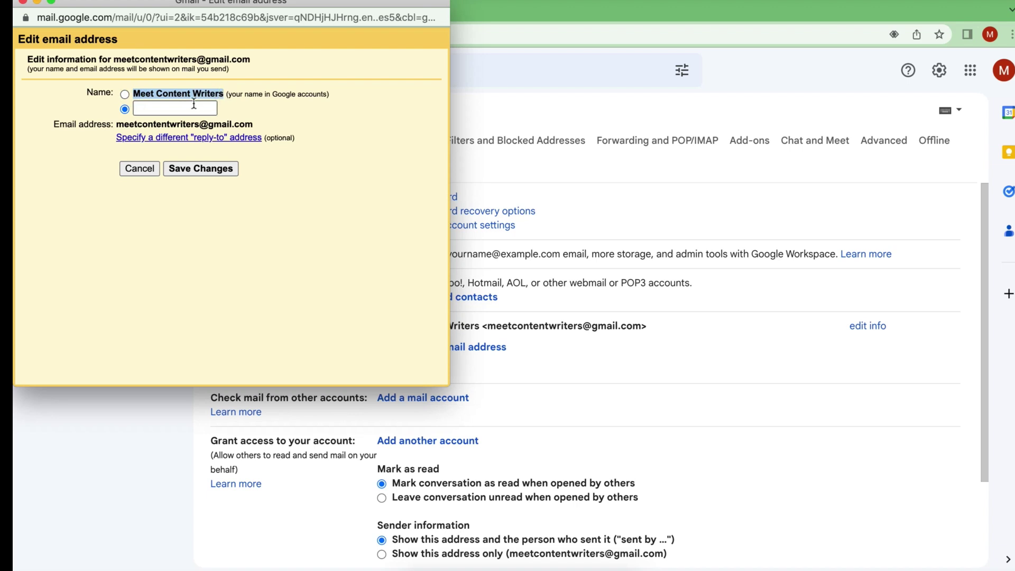
click(195, 107)
key(super+v)
double_click(176, 109)
key(BackSpace)
key(BackSpace)
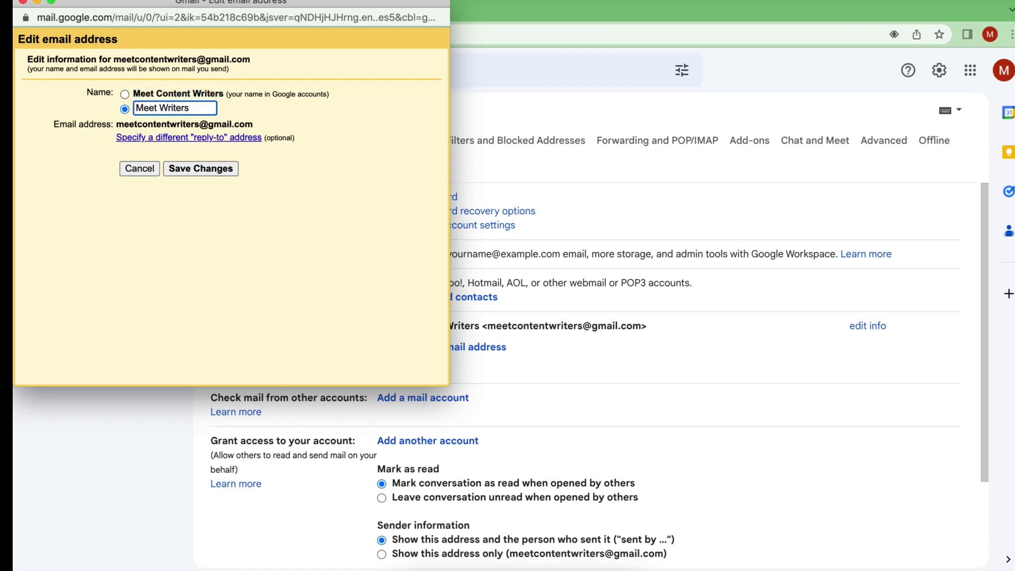
click(194, 108)
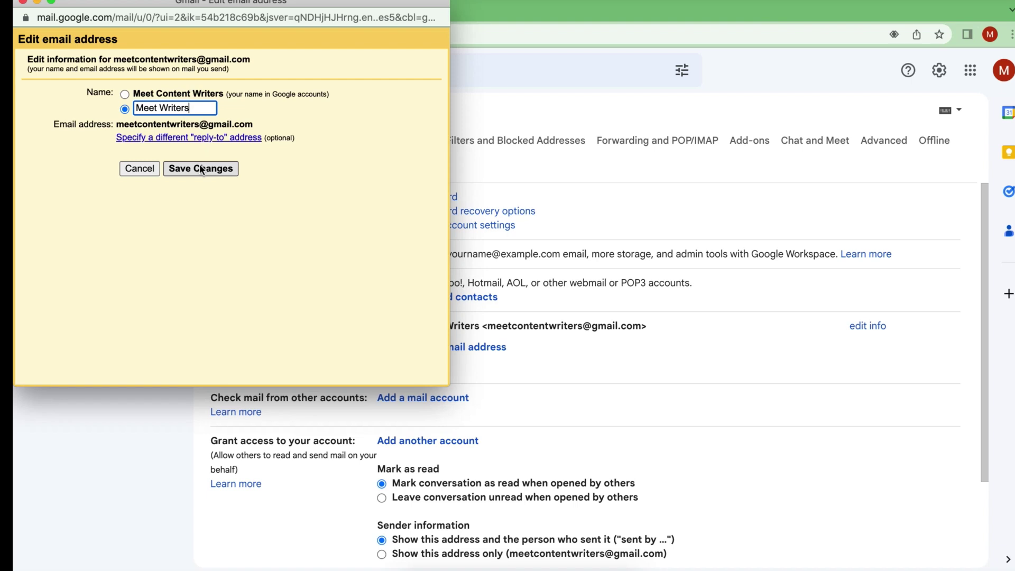
click(202, 170)
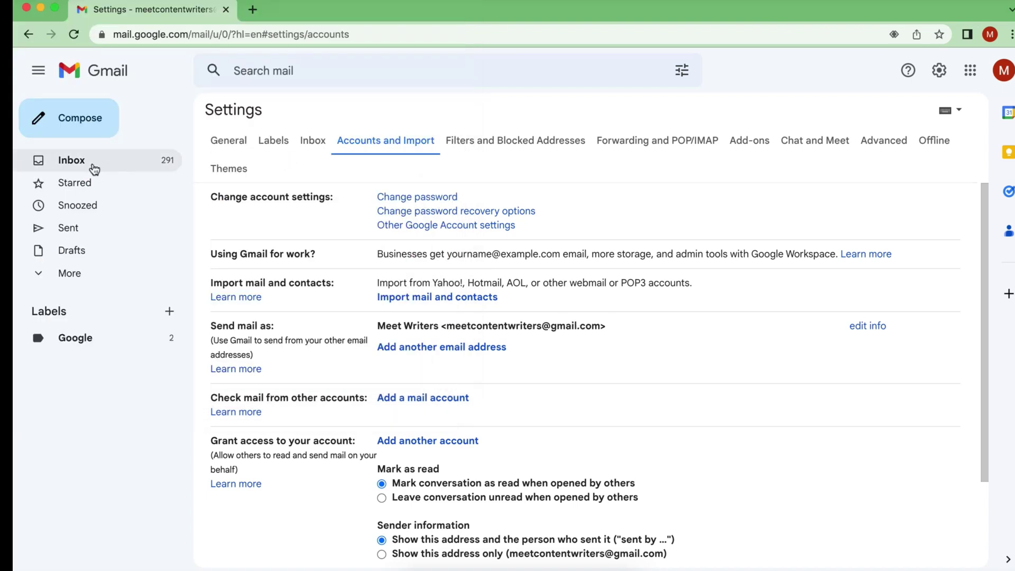
Send a 'test 2' email to your own address and open it to check the sender.
click(95, 165)
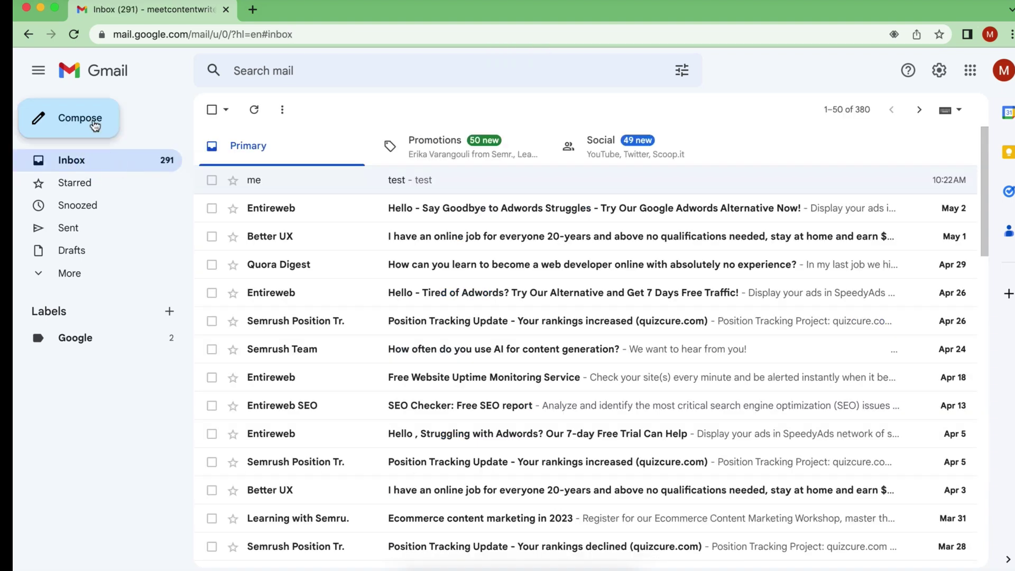
click(94, 119)
text(me)
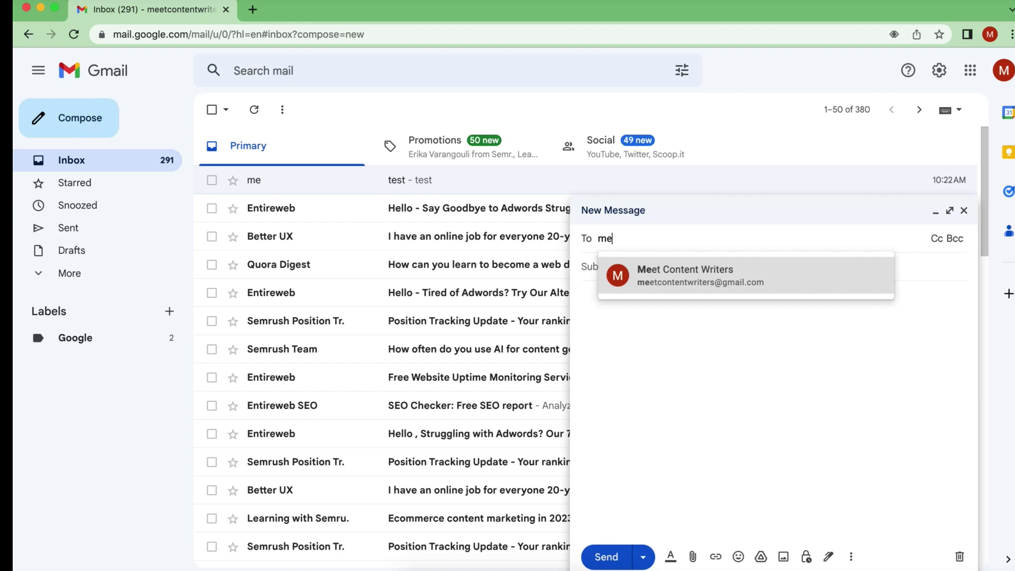
key(Return)
click(754, 291)
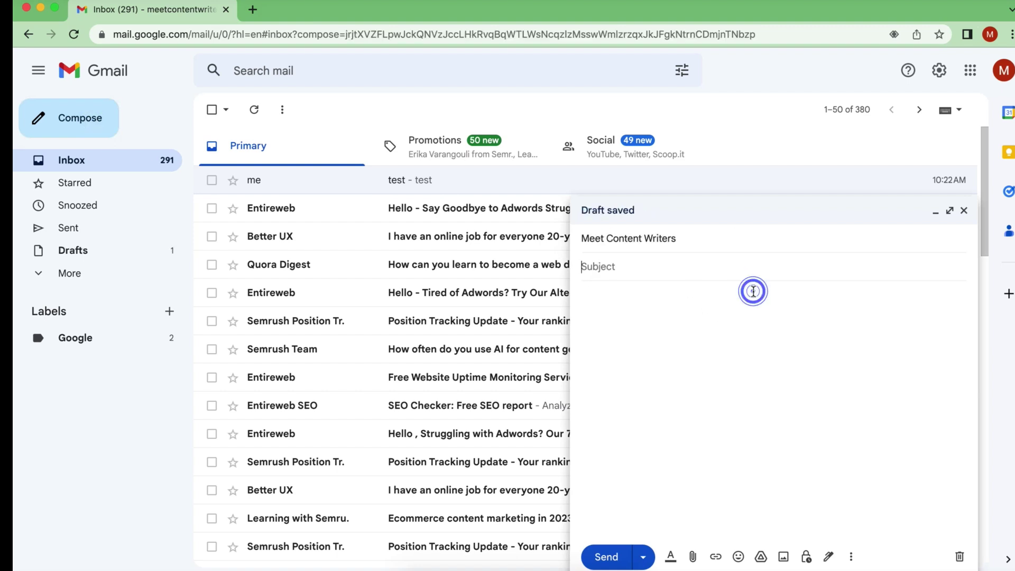
text(ets)
key(BackSpace)
key(BackSpace)
key(BackSpace)
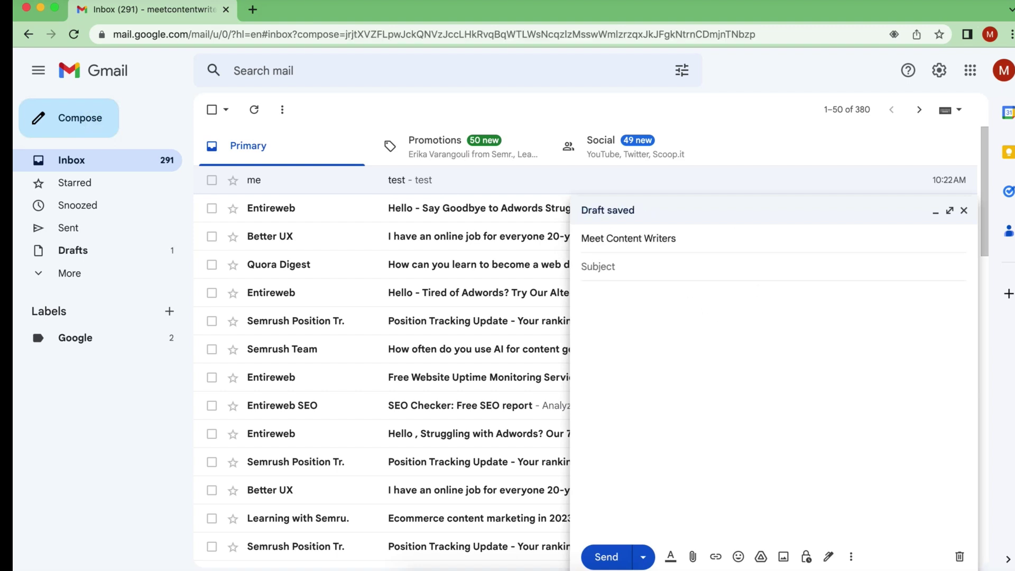
text(test 2)
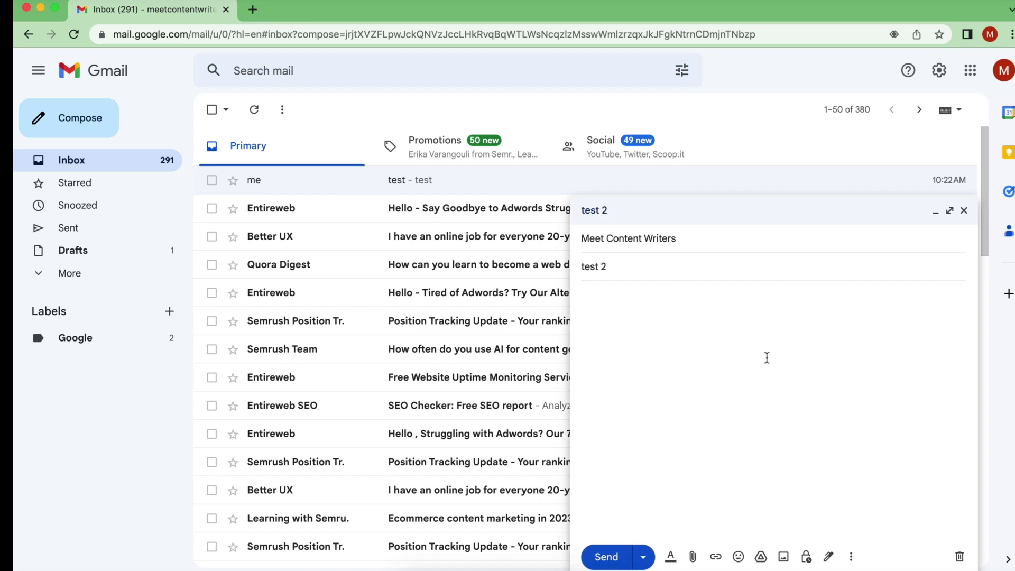
click(767, 357)
text(test 2)
click(607, 557)
click(389, 185)
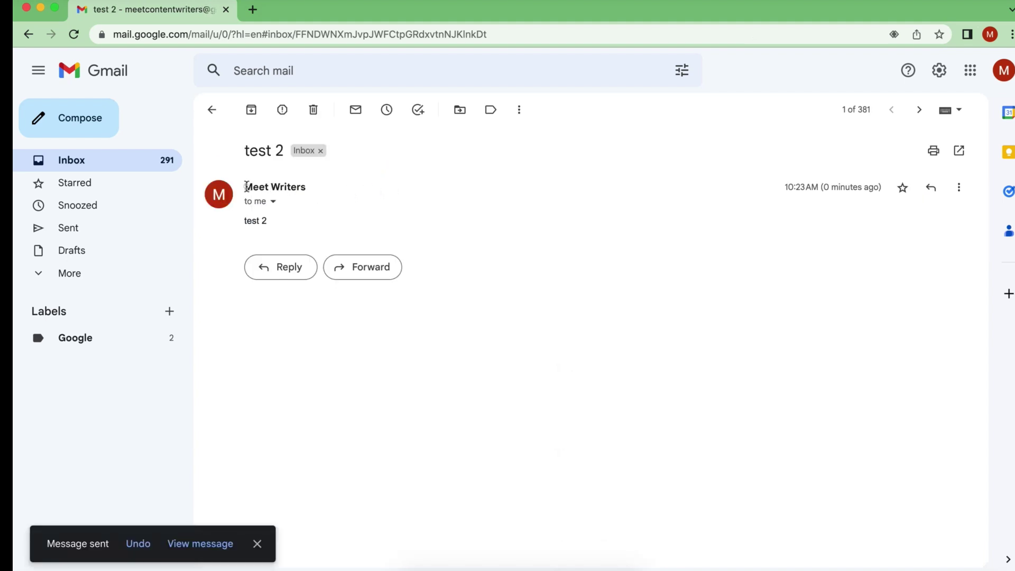
drag(246, 187, 310, 190)
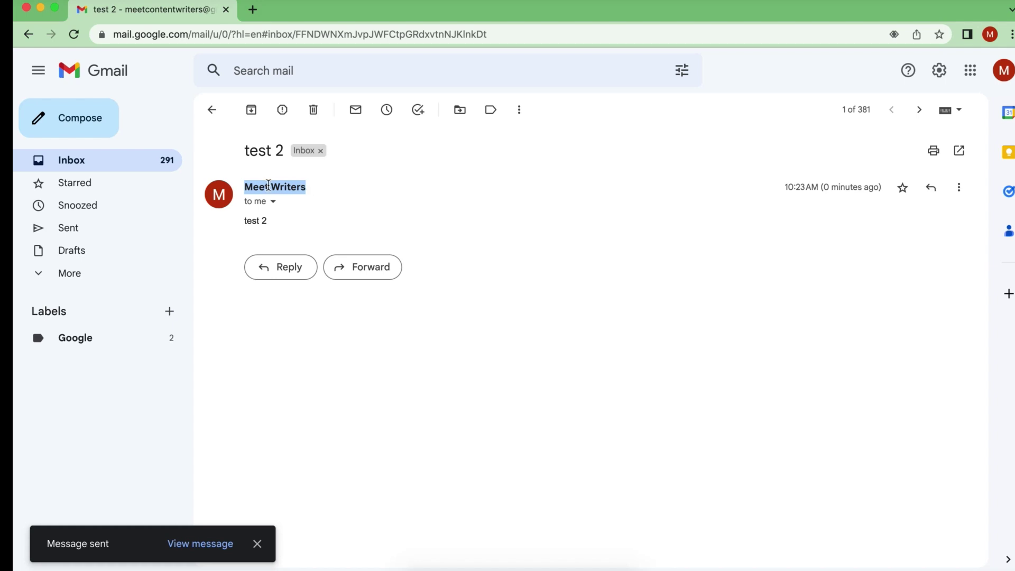
click(268, 188)
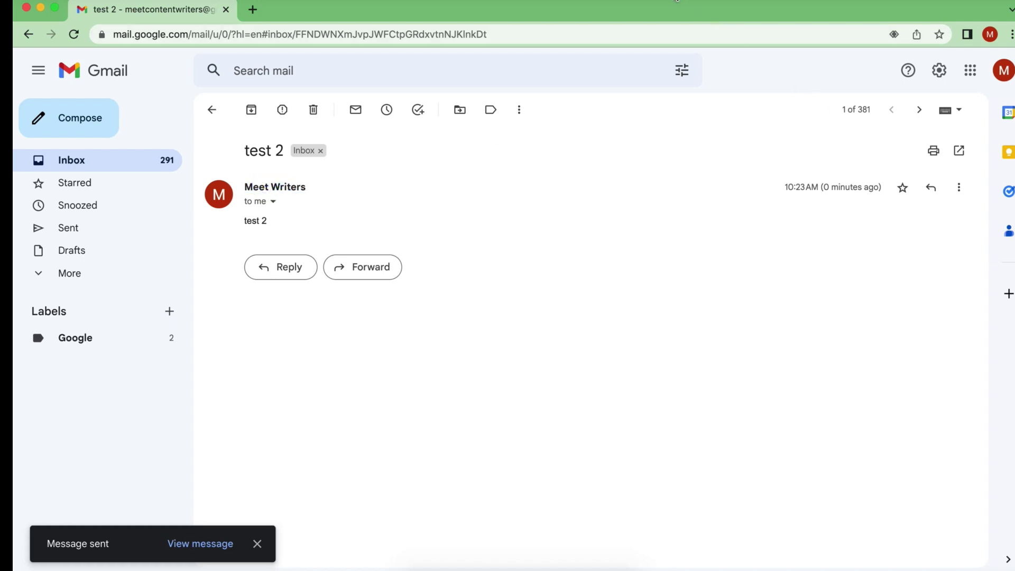